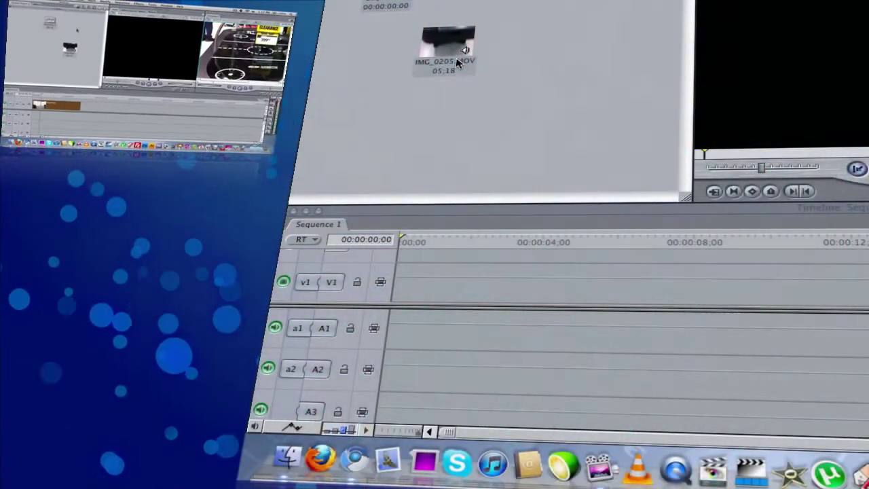
- Place IMG_0205.MOV on the Sequence 1 tracks and render both video and audio, accepting the default render location
left_click_drag(448, 47, 415, 285)
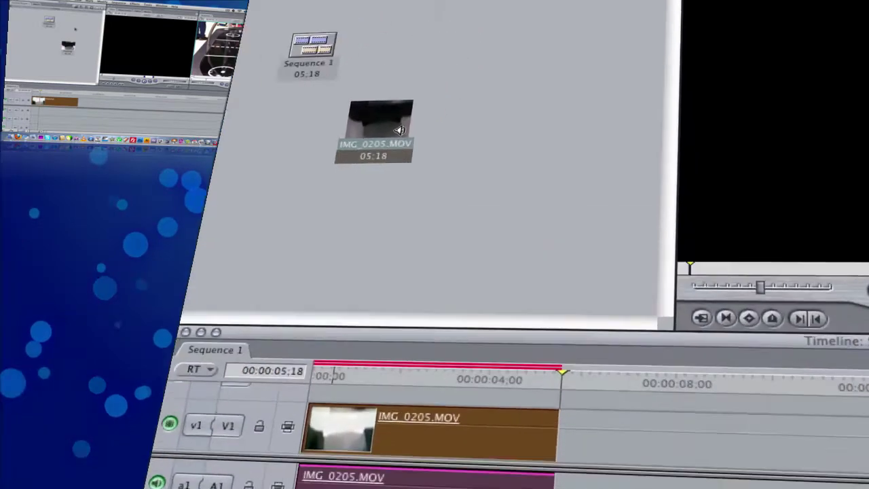
left_click(727, 20)
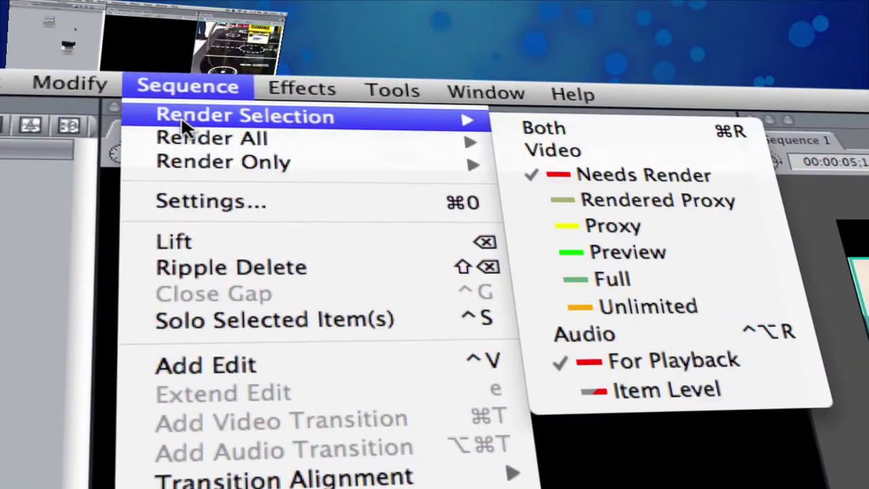
mouse_move(533, 94)
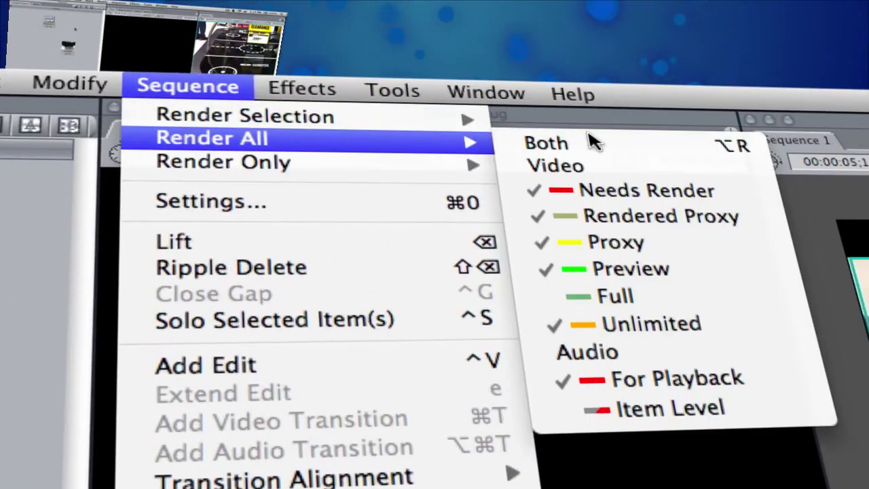
left_click(606, 146)
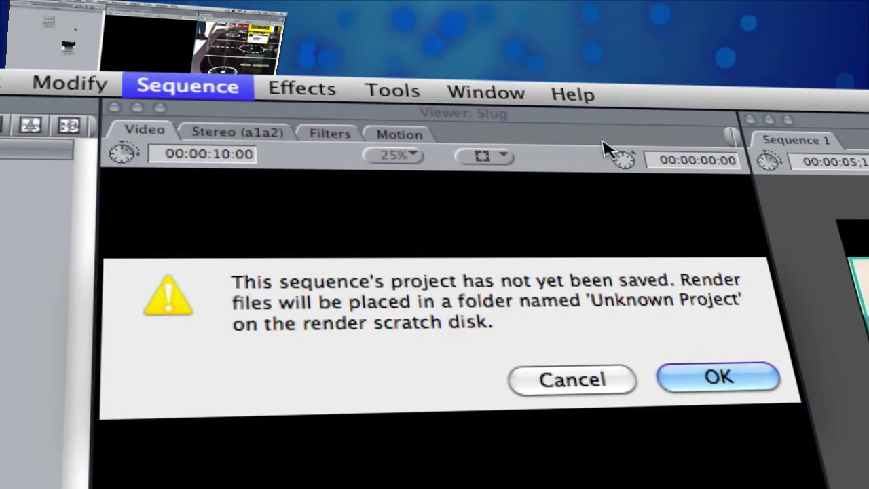
left_click(693, 375)
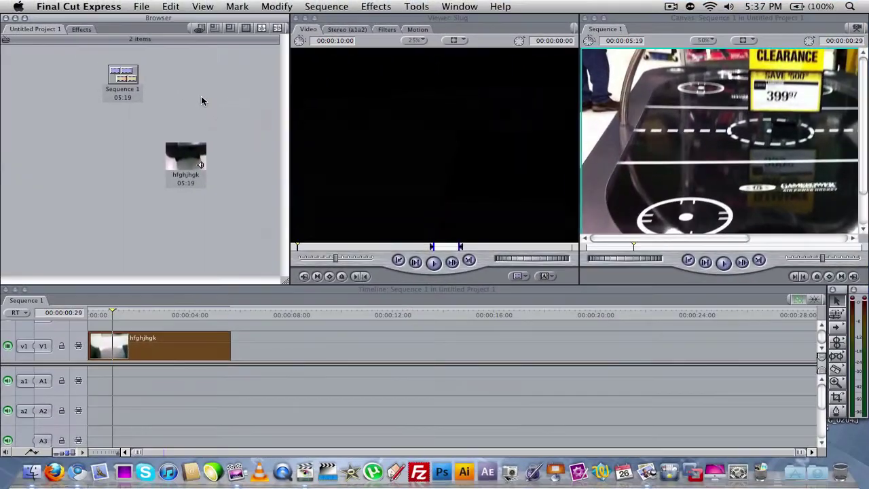
- Enlarge the Canvas and play Sequence 1
left_click(134, 334)
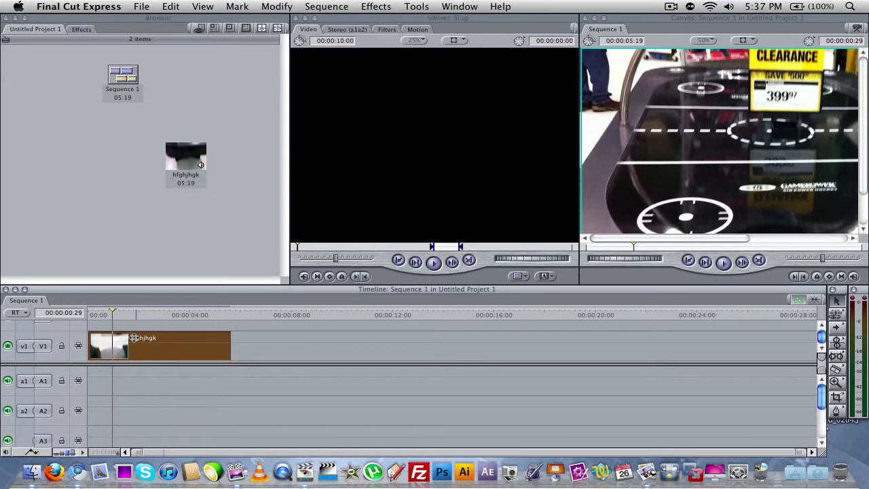
left_click(604, 18)
left_click(639, 31)
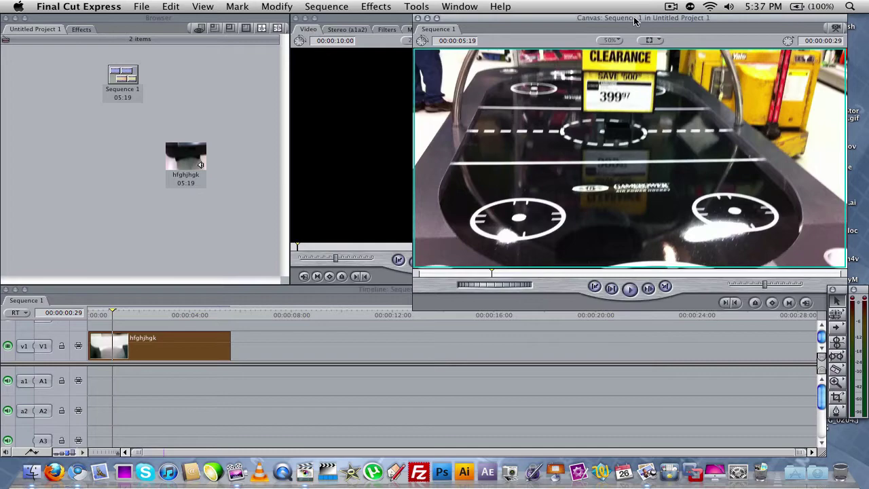
left_click(631, 289)
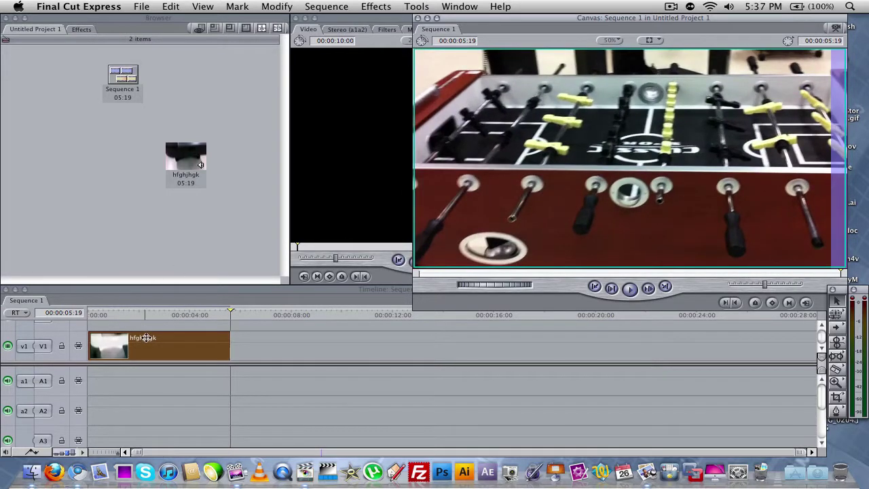
- Remove the clip, drag hfghjhgk back onto the tracks, play it, and shrink the Canvas
key("super+3")
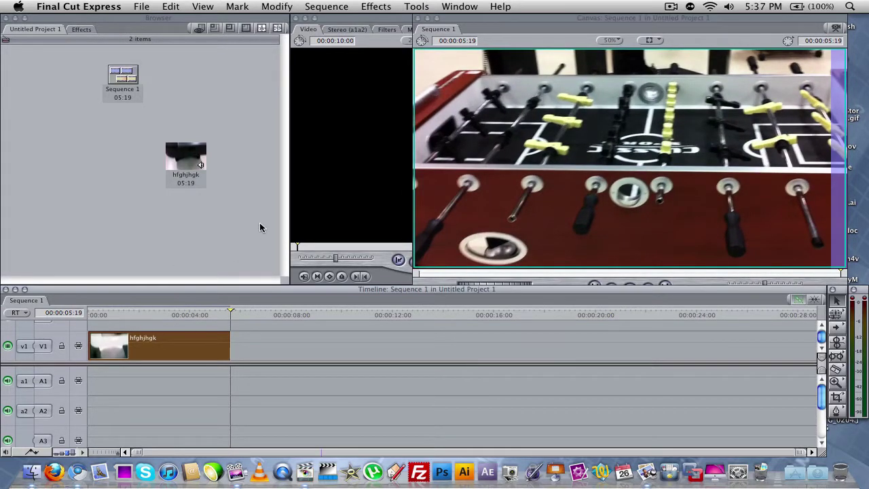
key("super+z")
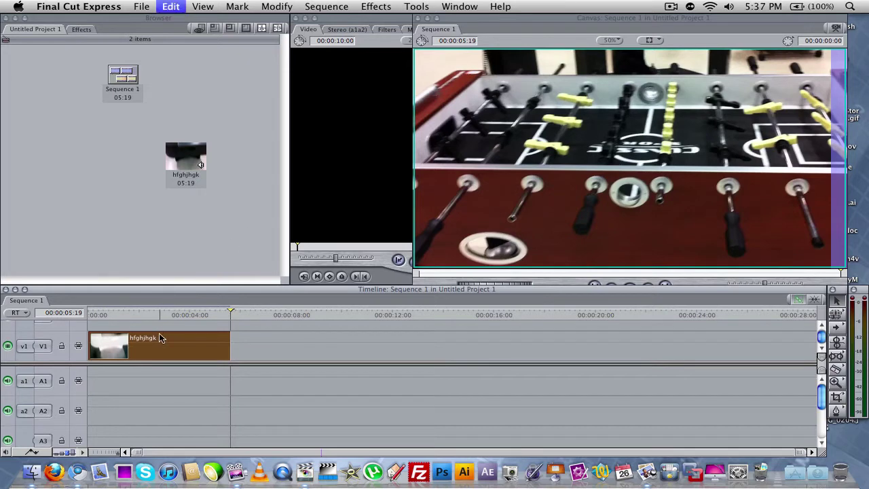
left_click_drag(188, 148, 106, 319)
key("space")
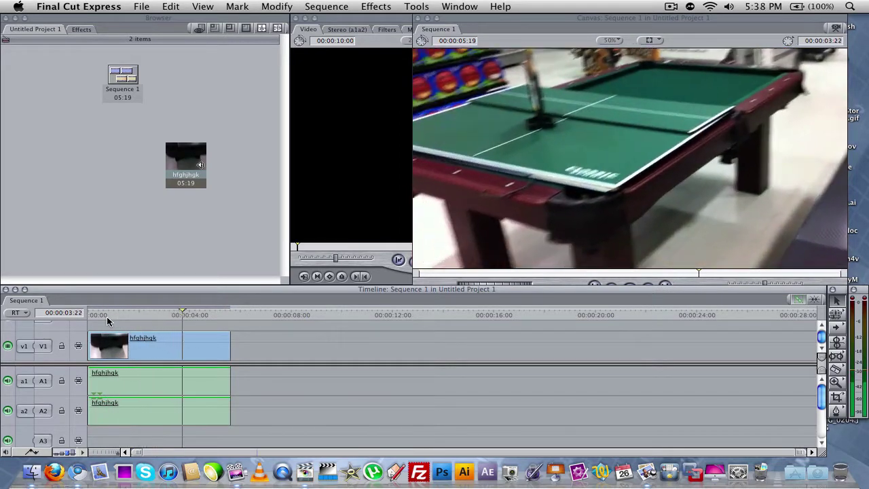
left_click(438, 19)
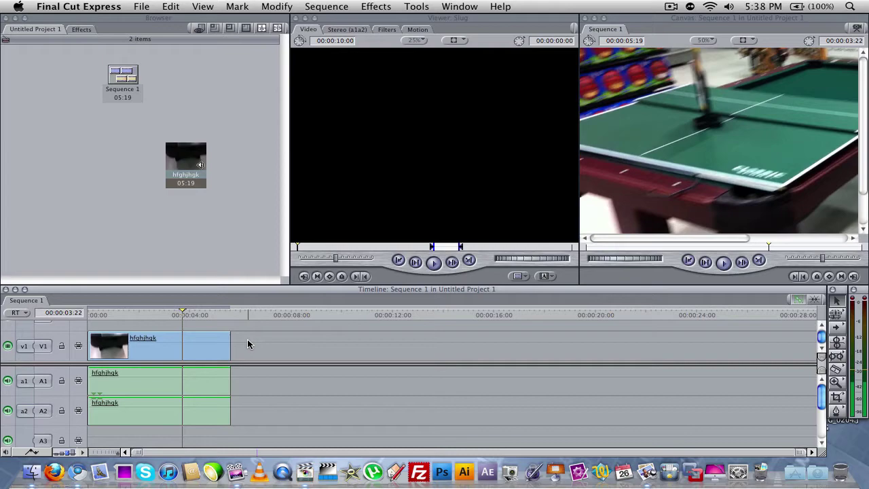
left_click(72, 472)
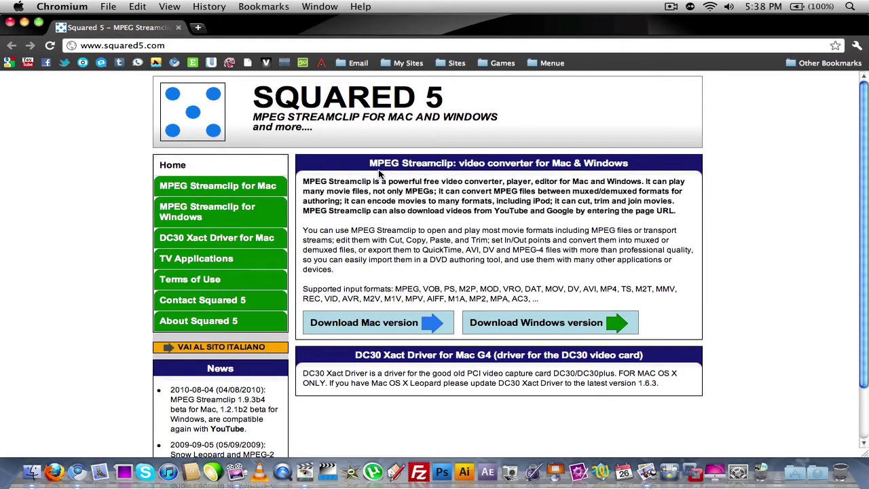
left_click(23, 23)
left_click(57, 122)
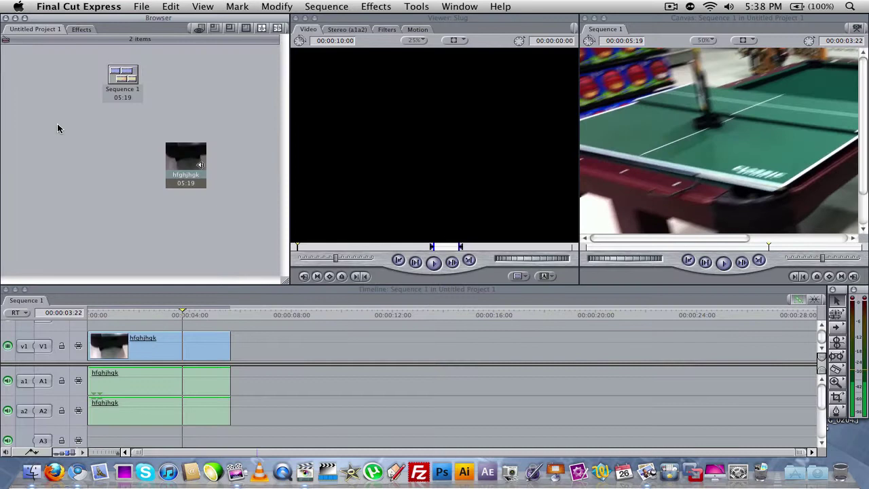
- Delete Sequence 1 and the hfghjhgk clip from the project, then hide Final Cut Express
left_click(131, 83)
key("Delete")
left_click(182, 147)
key("Delete")
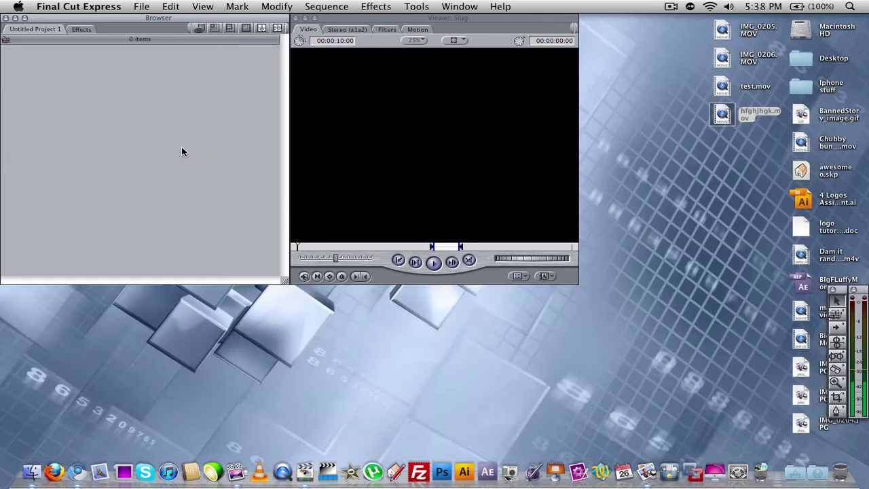
left_click(105, 6)
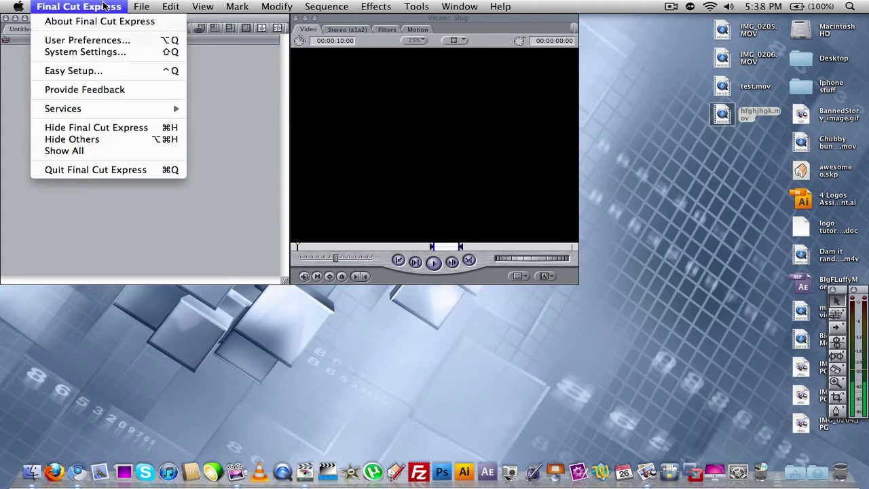
left_click(102, 132)
- Trash test.mov and hfghjhgk.mov from the desktop and empty the Trash, dismissing the in-use error
left_click(310, 163)
left_click_drag(572, 248, 838, 469)
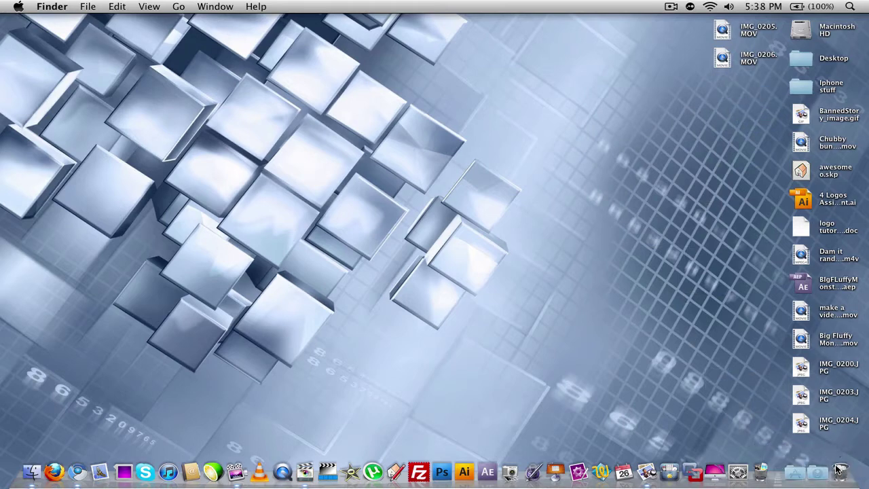
right_click(834, 459)
left_click(830, 440)
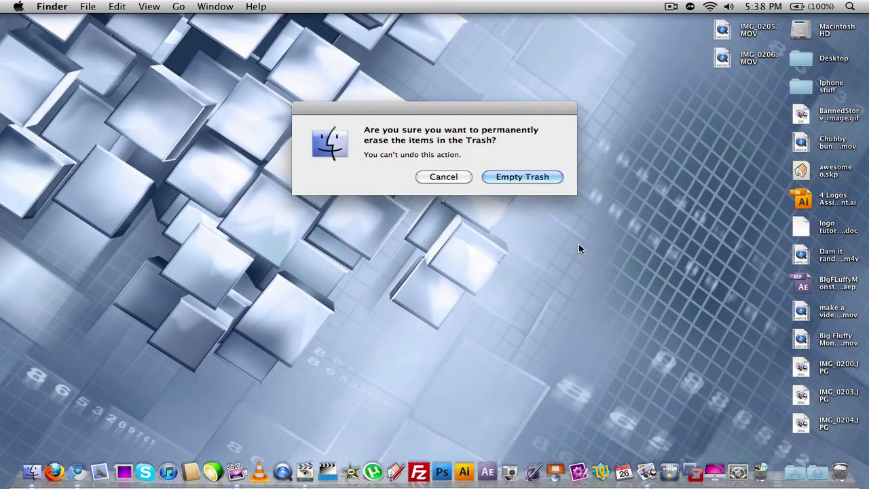
left_click(526, 178)
left_click(607, 221)
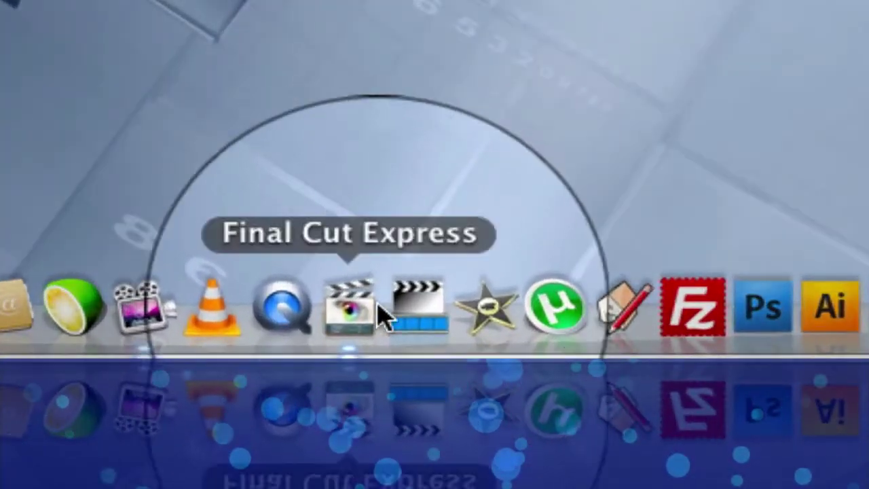
- Launch MPEG Streamclip and load IMG_0205.MOV into it
left_click(405, 332)
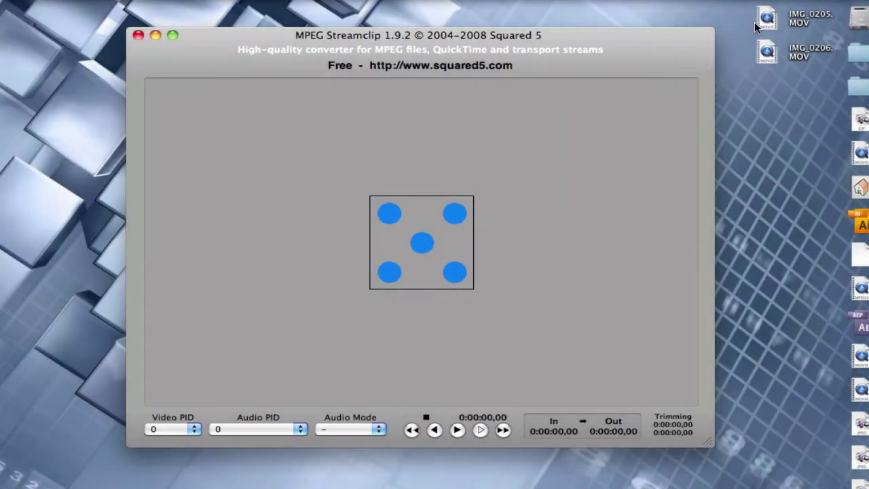
left_click(768, 20)
left_click_drag(767, 21, 533, 157)
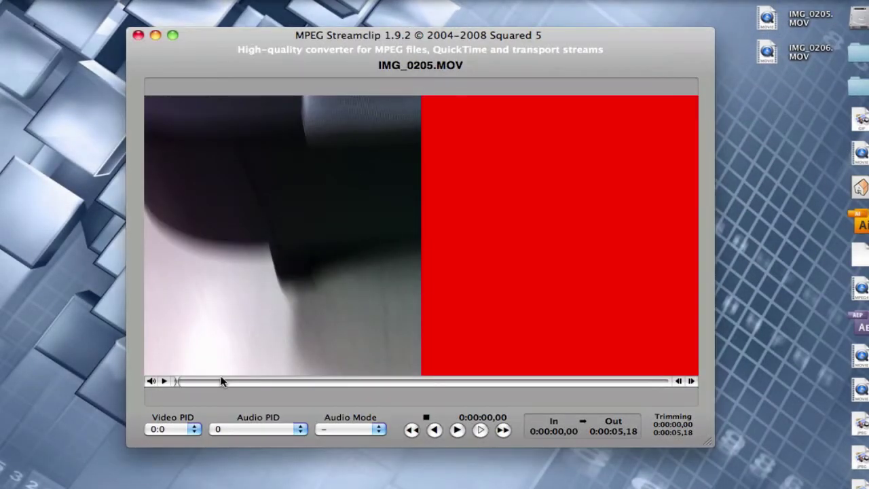
- Play the clip, jump to 0:00:01,26, pause at the clearance scene, and move the window
left_click(162, 380)
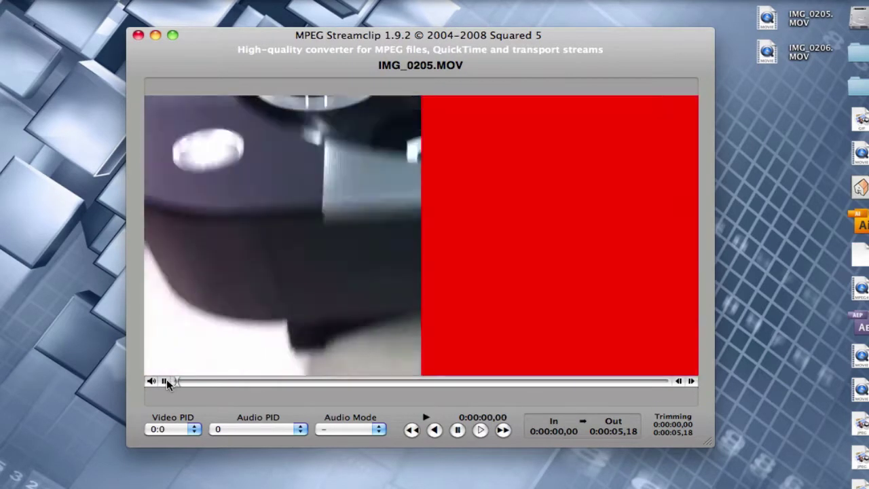
left_click(165, 380)
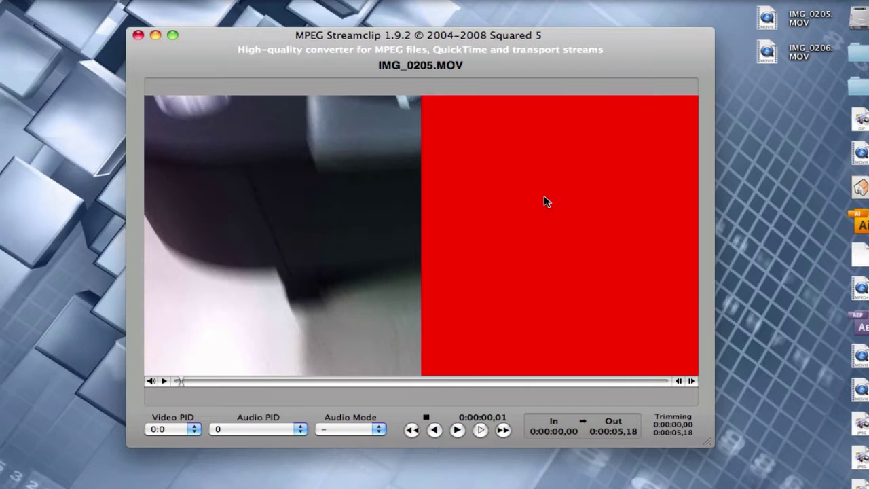
left_click(342, 384)
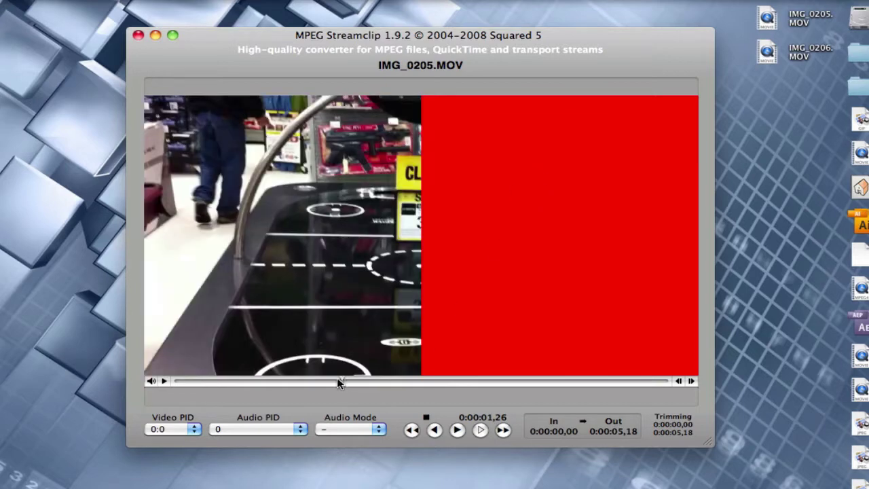
left_click(163, 381)
left_click(163, 381)
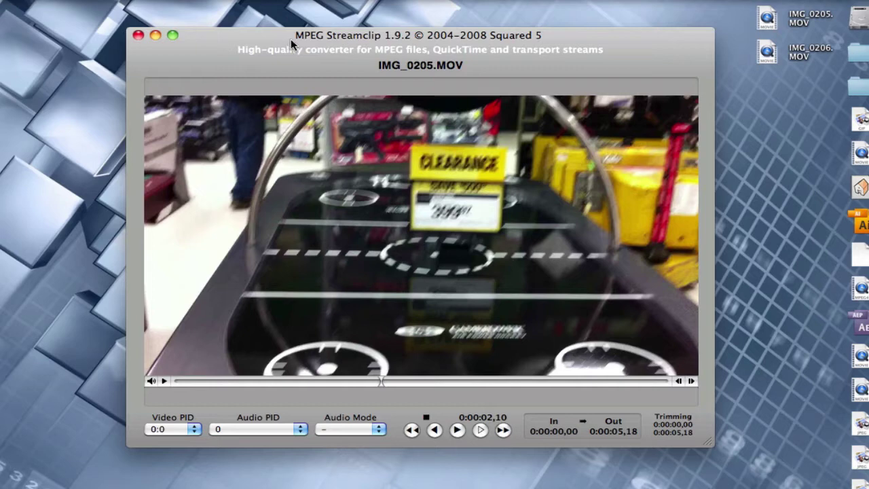
left_click_drag(295, 46, 343, 139)
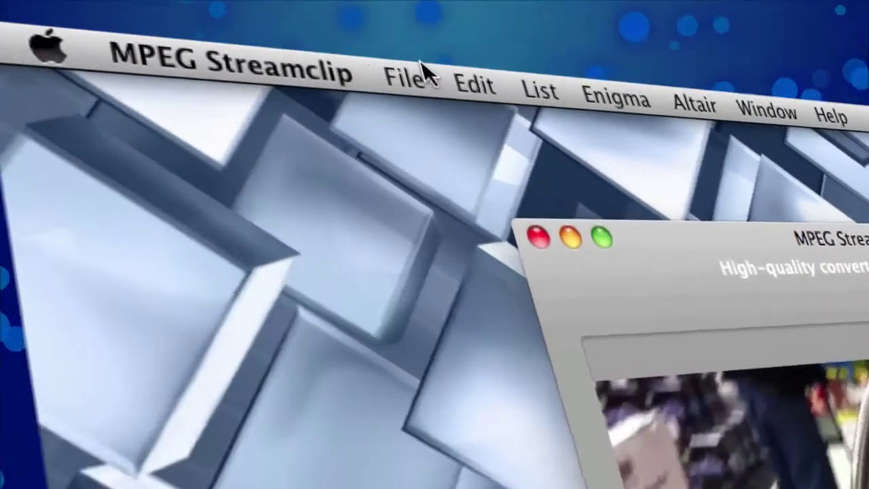
- Export to QuickTime with Apple Intermediate Codec, frame rate 30, and Deinterlace Video enabled
left_click(401, 73)
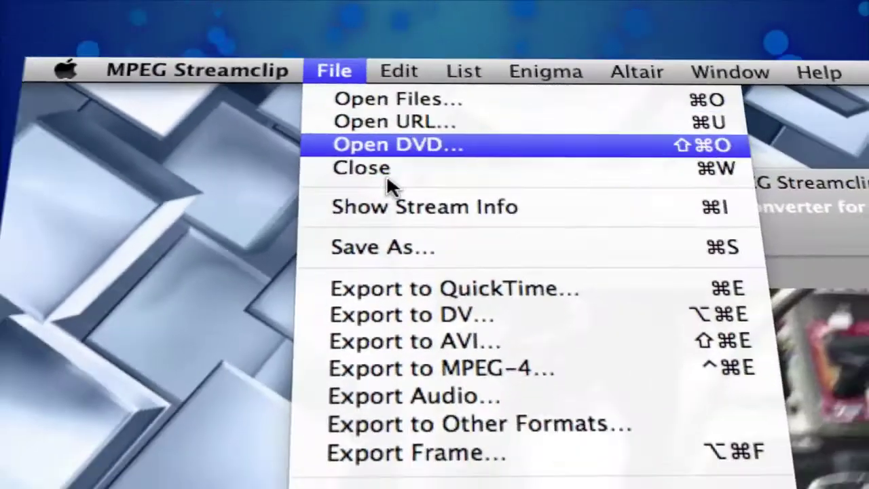
left_click(430, 288)
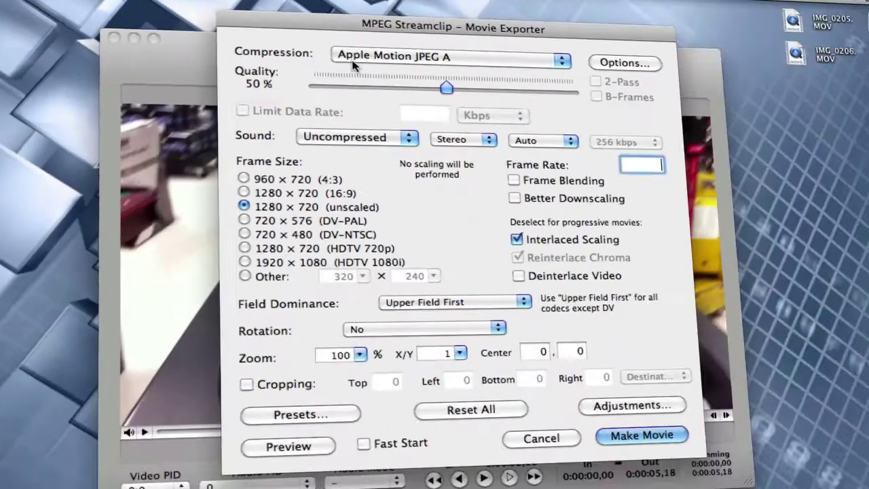
left_click(801, 151)
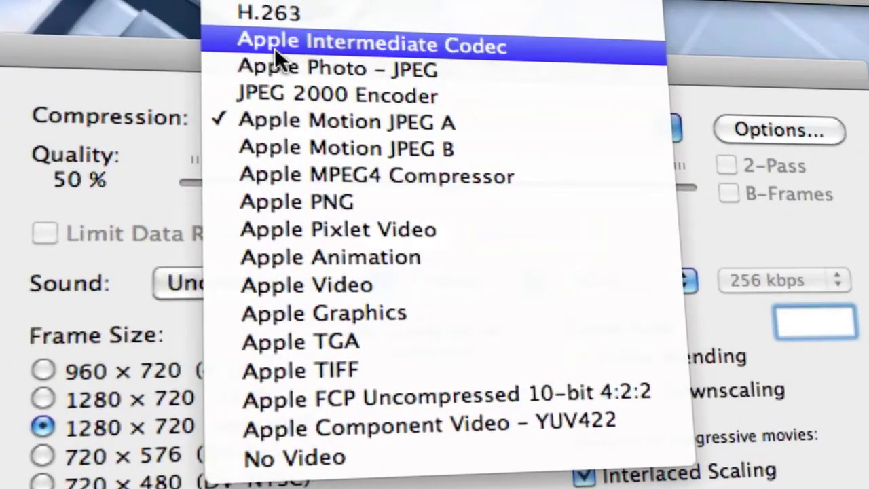
left_click(275, 48)
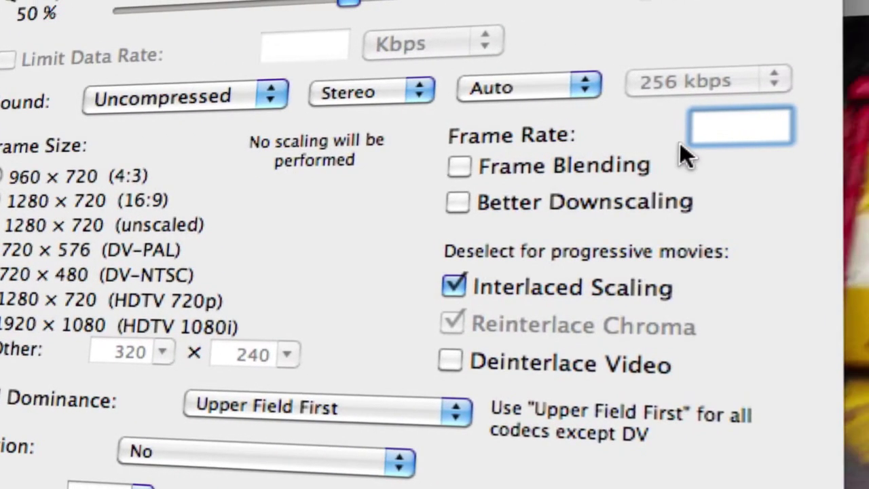
type("30")
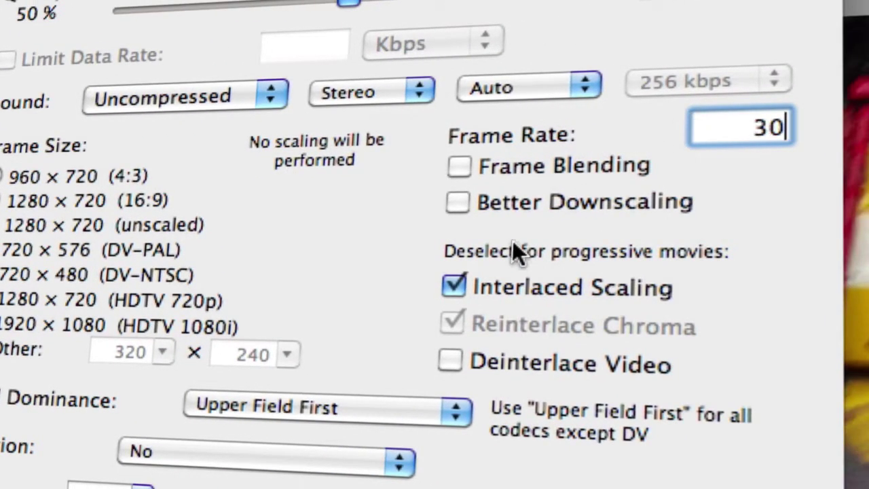
left_click(451, 360)
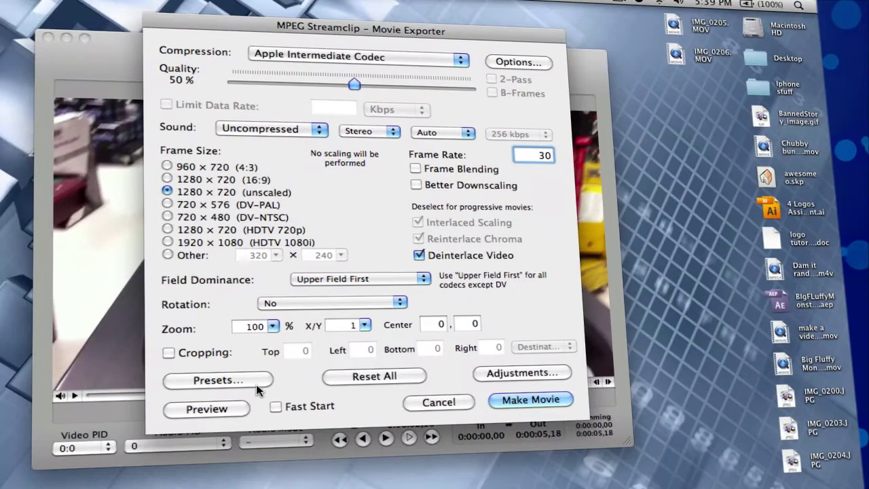
- Load the 1. FCE preset and export the movie as dgdhjlfdfghj.mov on the Desktop
left_click(256, 385)
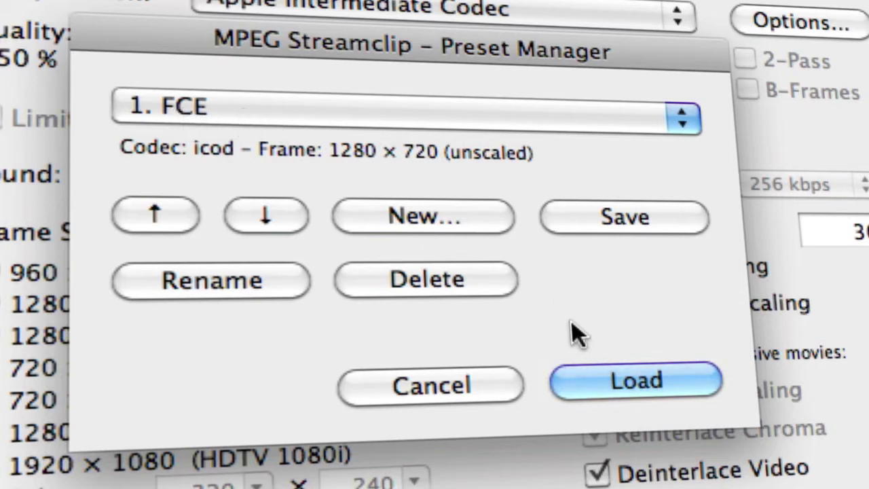
left_click(560, 393)
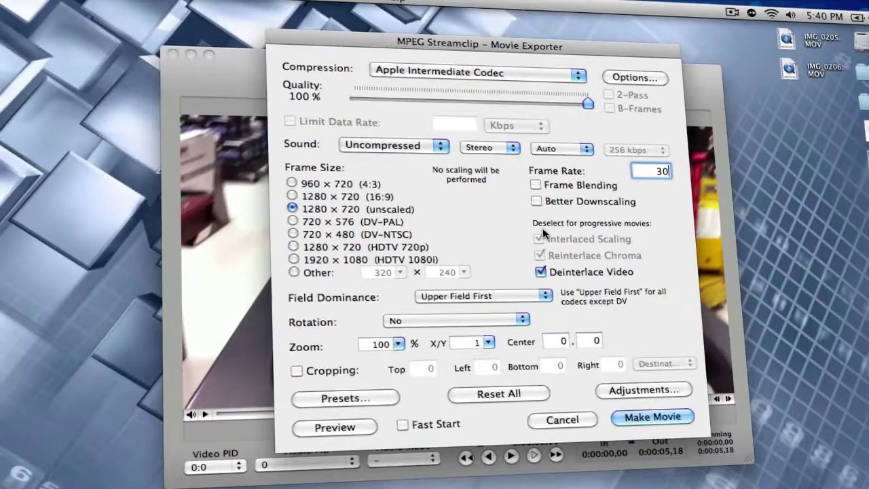
left_click(644, 421)
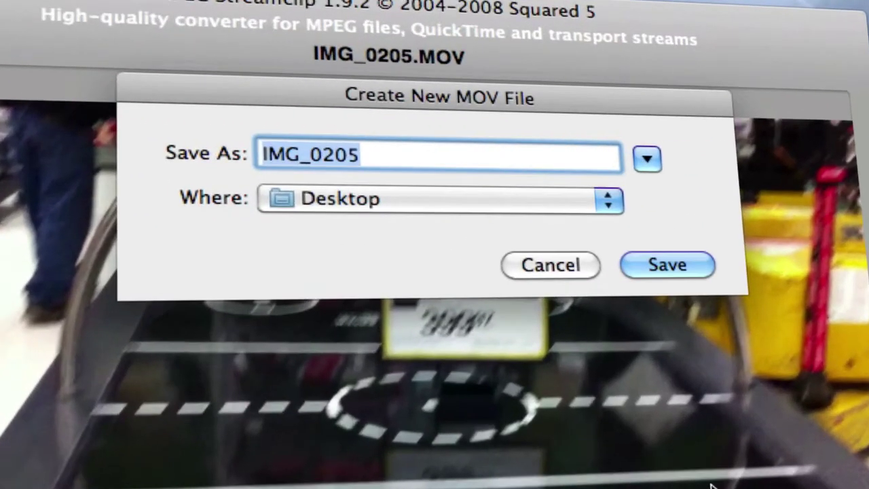
type("dgdhjlf")
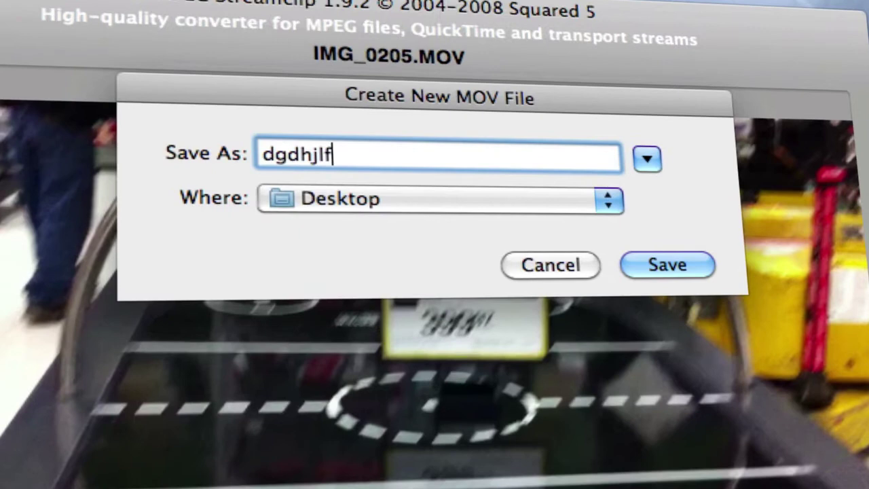
type("dfghj")
left_click(645, 275)
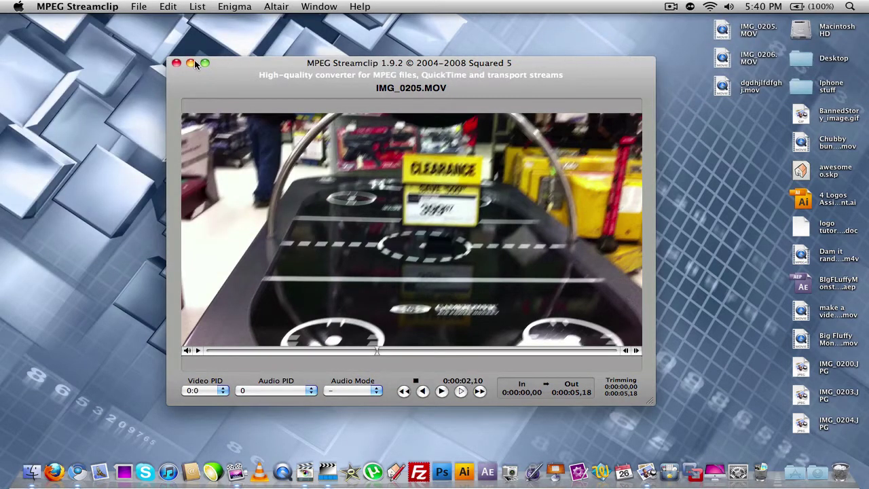
- Close MPEG Streamclip and import dgdhjlfdfghj.mov into Final Cut Express via its Dock icon
left_click(165, 65)
left_click(176, 63)
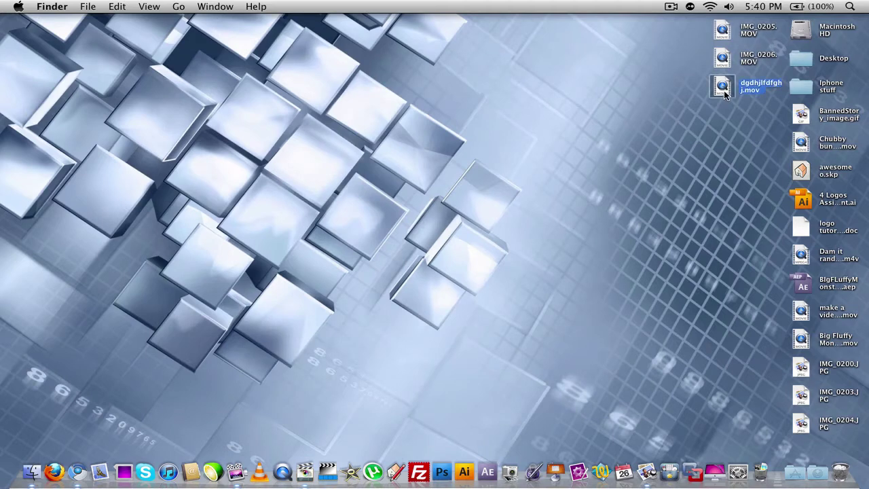
left_click_drag(723, 88, 154, 196)
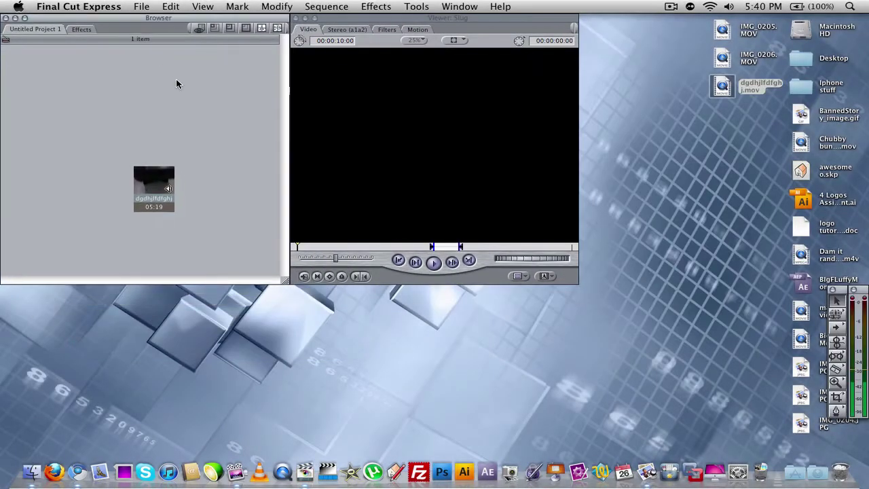
- Create a new sequence named Sequence 2
left_click(137, 7)
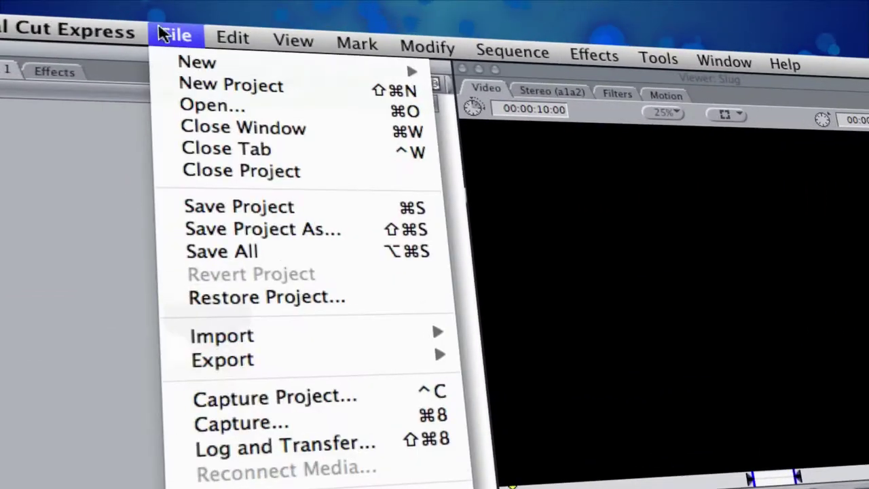
mouse_move(197, 61)
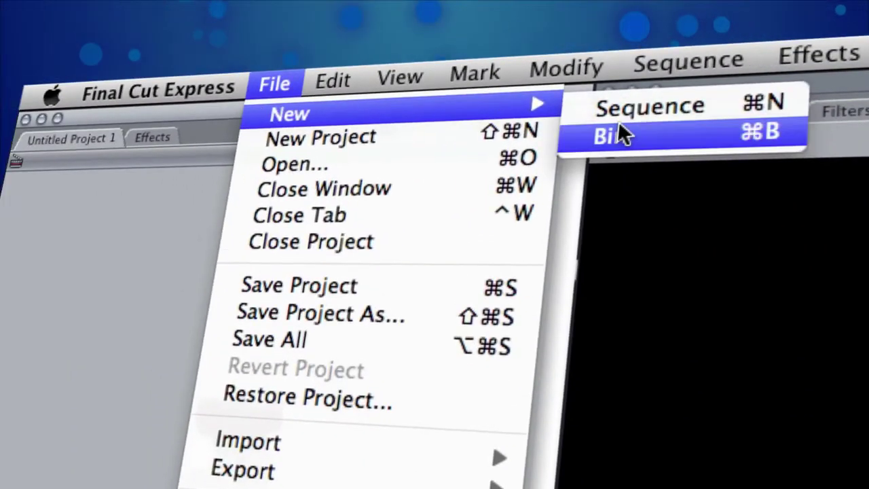
left_click(488, 69)
key("Return")
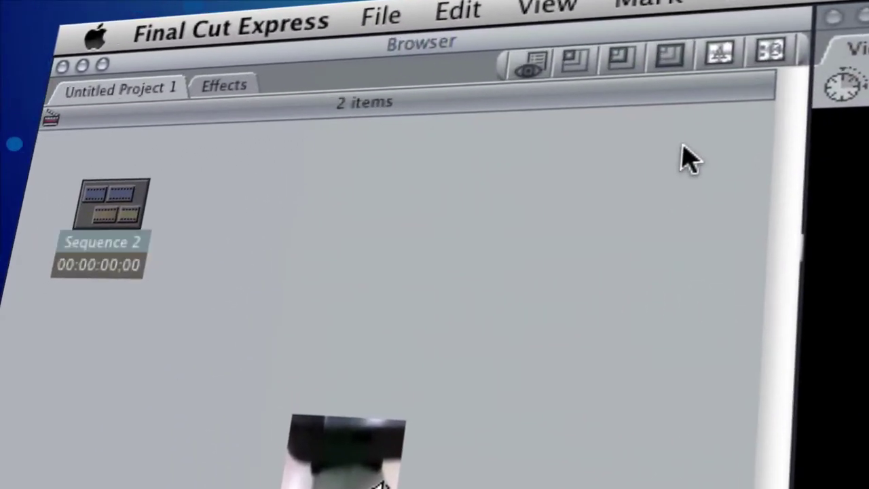
left_click(264, 229)
- Load the Apple Intermediate Codec 720p30 preset into Sequence 2's settings
right_click(105, 204)
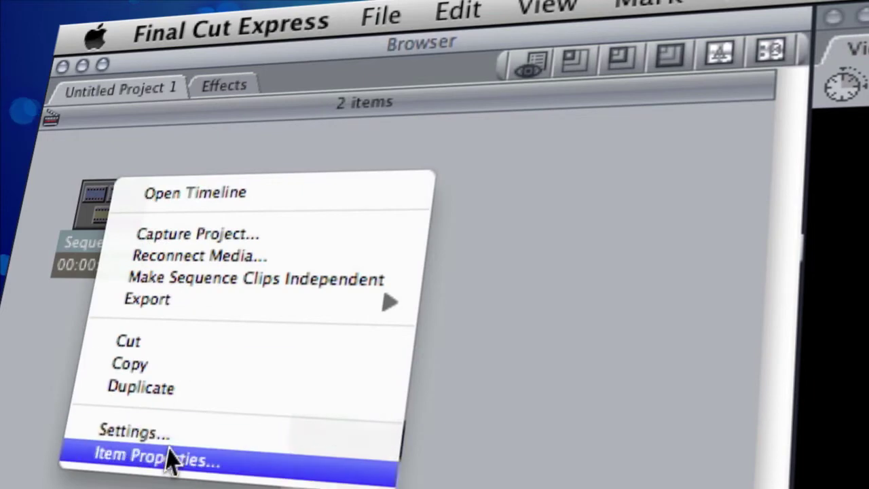
left_click(182, 482)
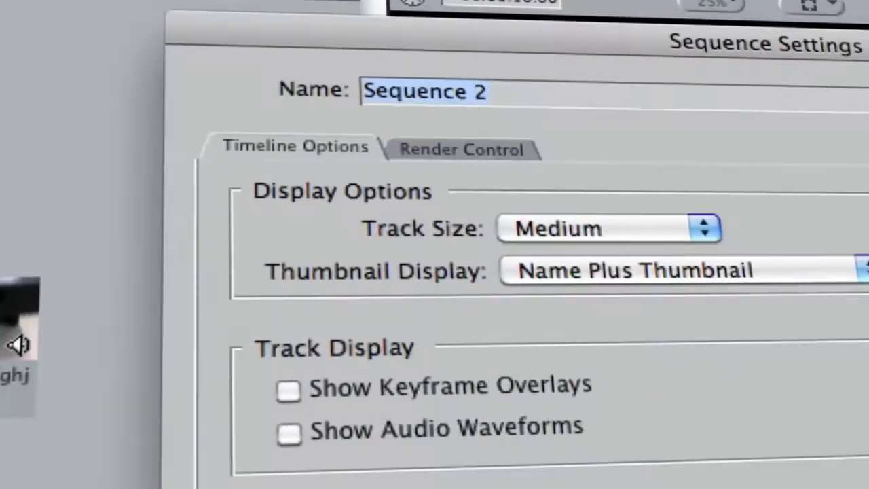
left_click(171, 461)
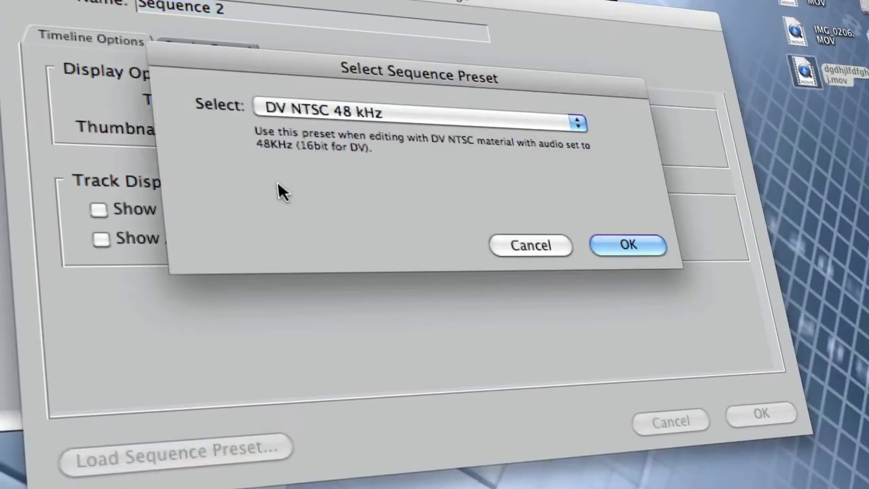
left_click(355, 97)
left_click(381, 64)
left_click(650, 249)
left_click(760, 413)
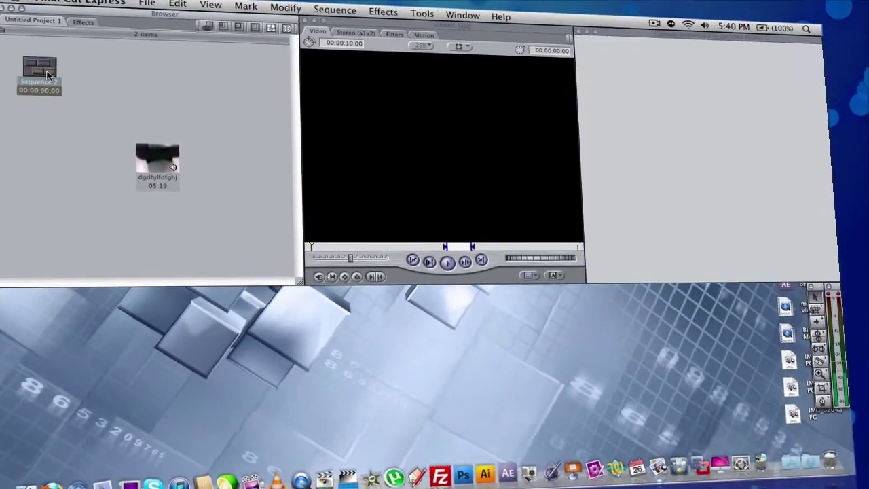
- Put dgdhjlfdfghj on V1 of Sequence 2, match settings to the clip, and play from the start
double_click(47, 74)
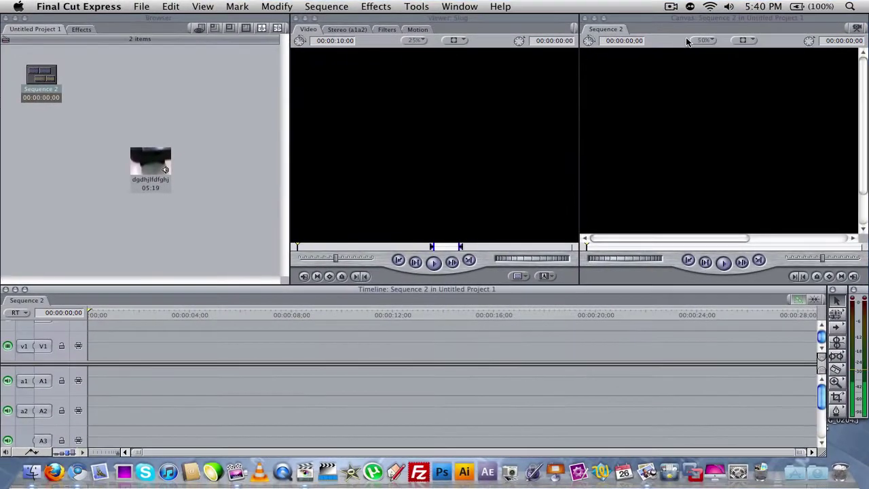
left_click(605, 19)
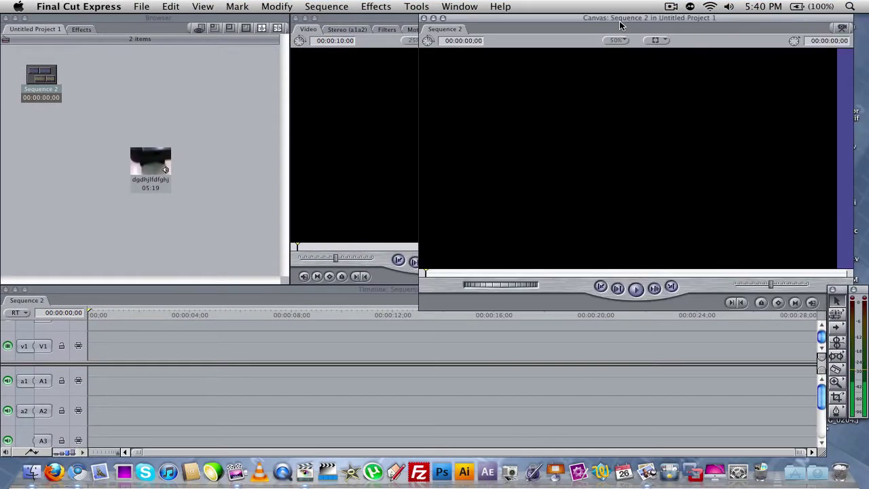
left_click_drag(132, 171, 92, 351)
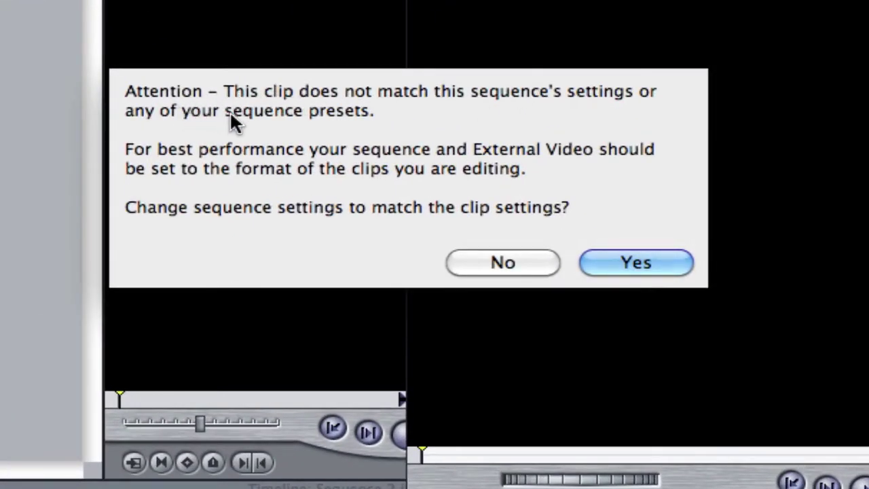
left_click(646, 270)
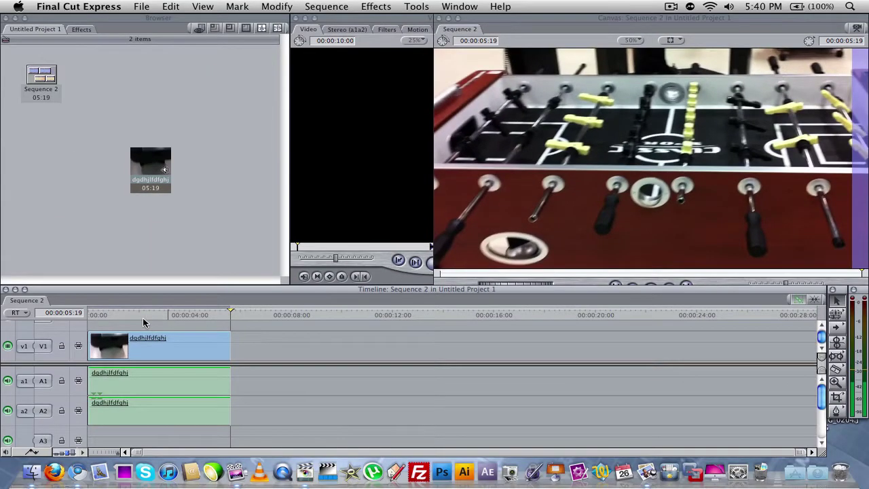
left_click(88, 319)
key("space")
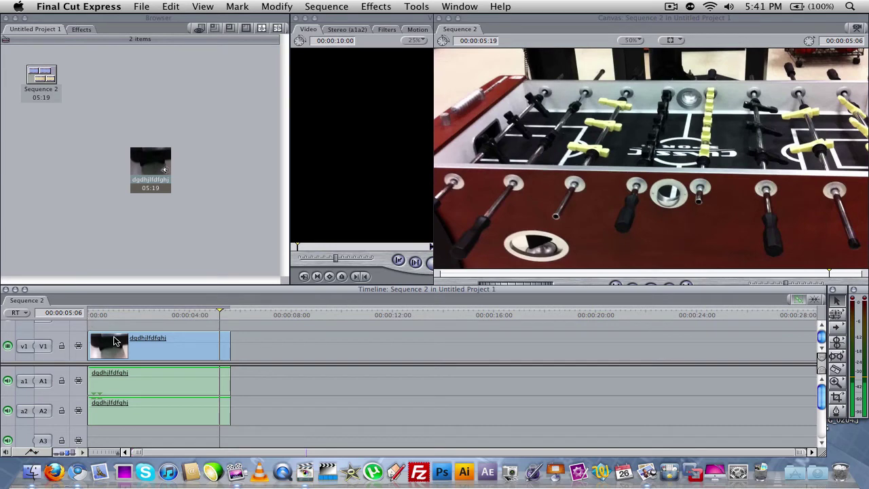
- Replace the clip in Sequence 2 with a fresh copy, play it, and restore the Canvas size
left_click(141, 358)
key("Delete")
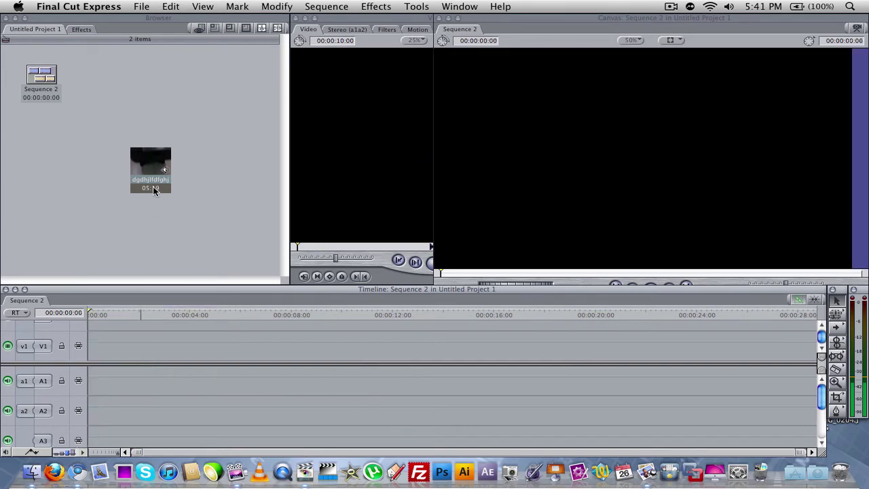
left_click_drag(153, 186, 104, 353)
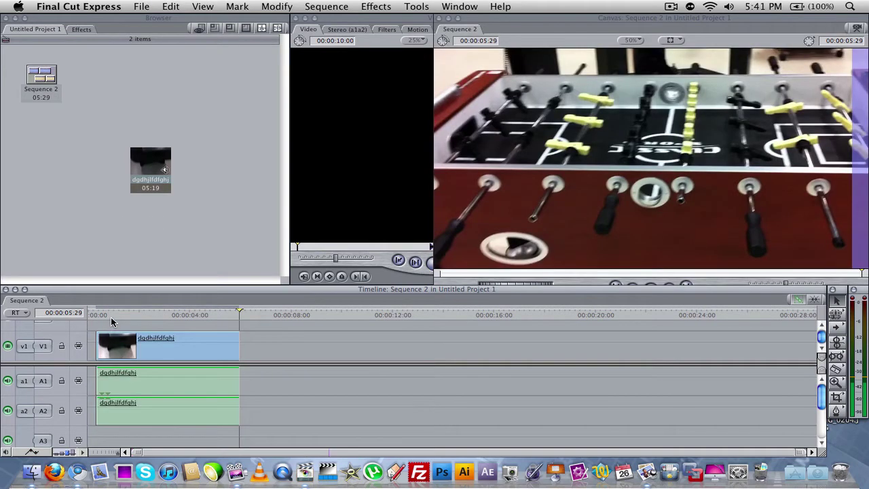
left_click(112, 316)
key("space")
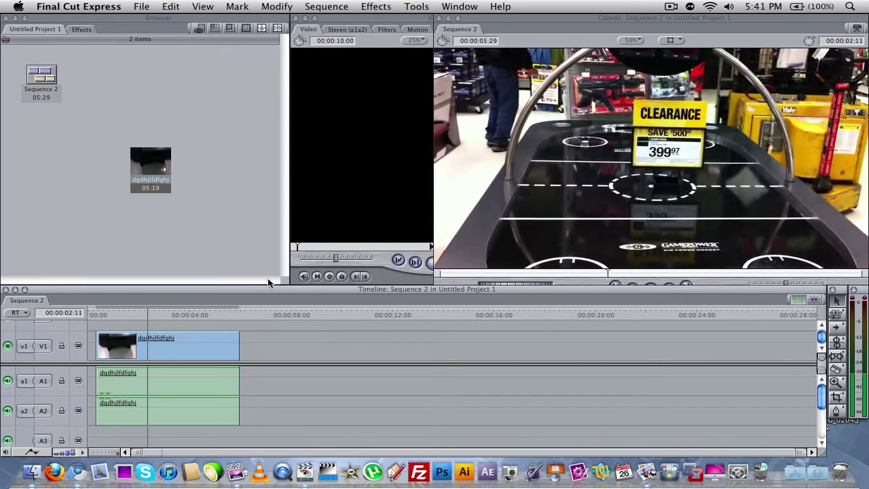
left_click(521, 179)
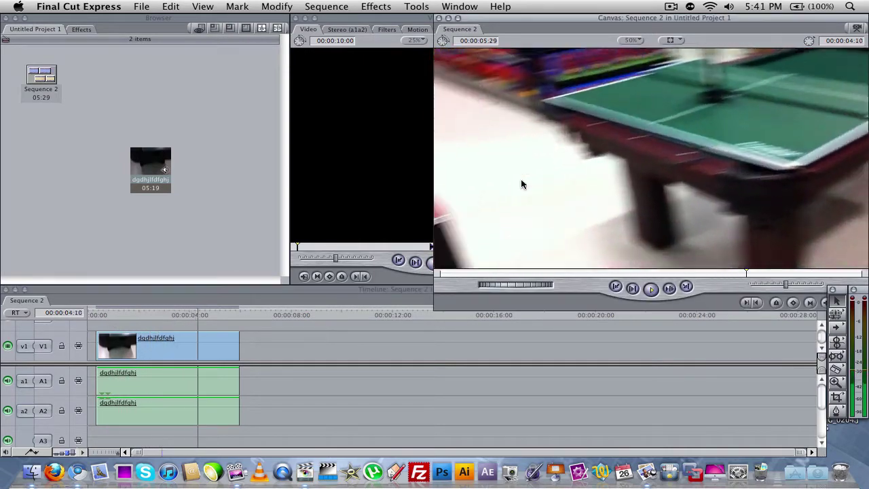
left_click(456, 18)
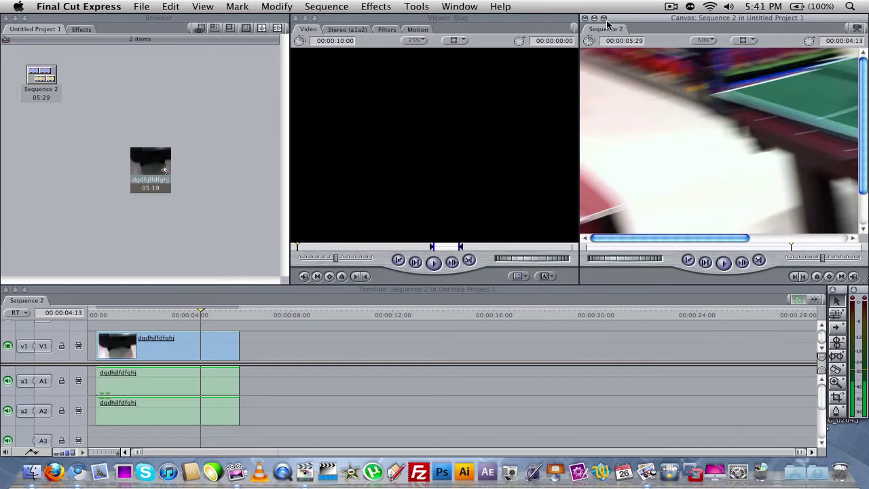
- Move the clip to 00:00 and check Render Selection without rendering
left_click_drag(165, 343, 148, 342)
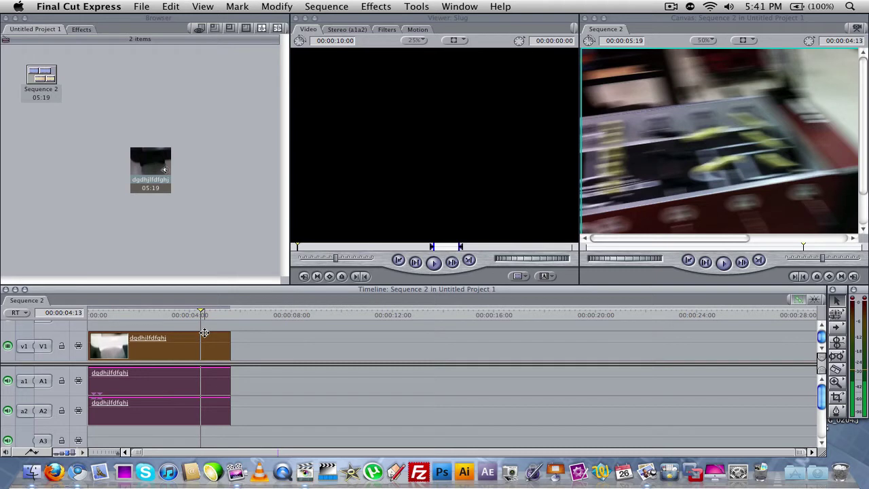
left_click(326, 6)
mouse_move(332, 22)
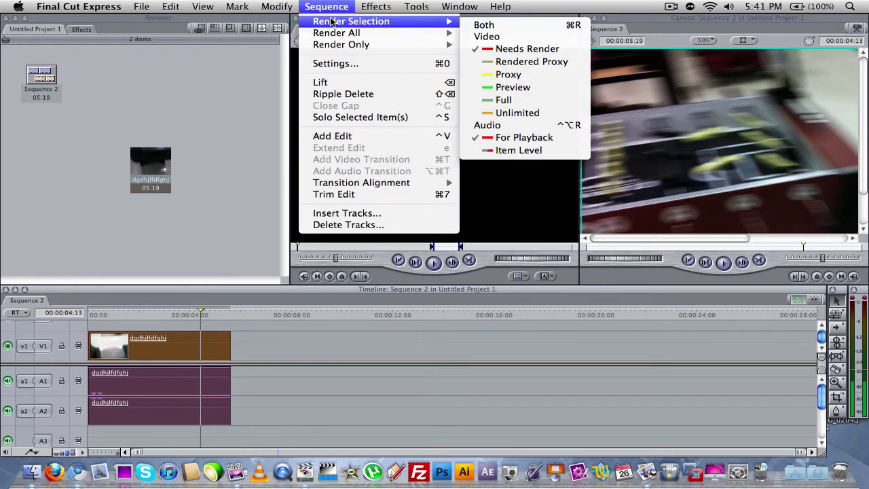
left_click(278, 51)
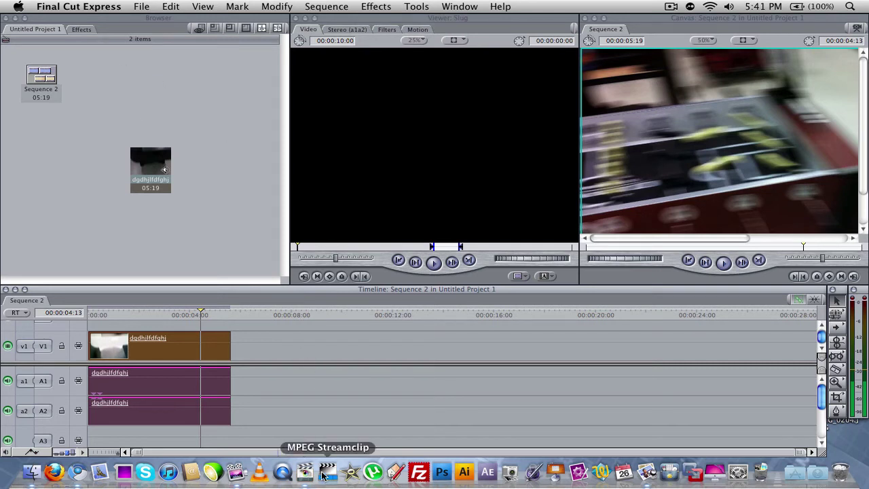
left_click(77, 472)
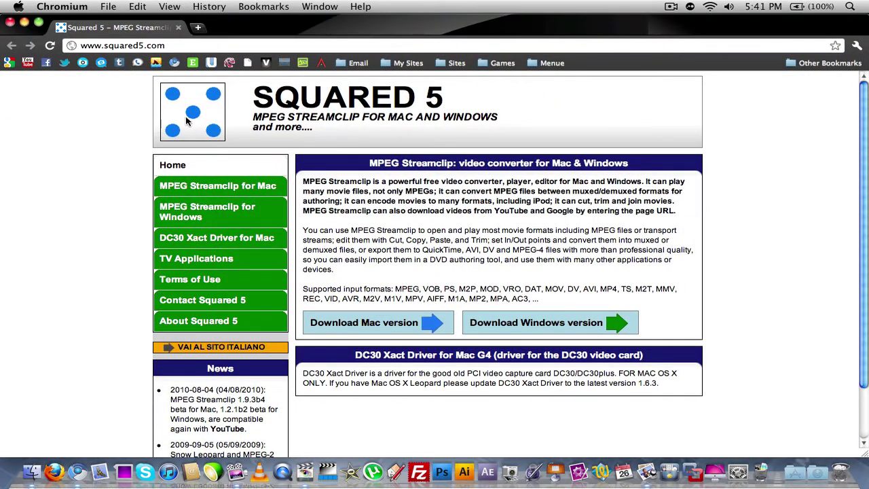
left_click(24, 23)
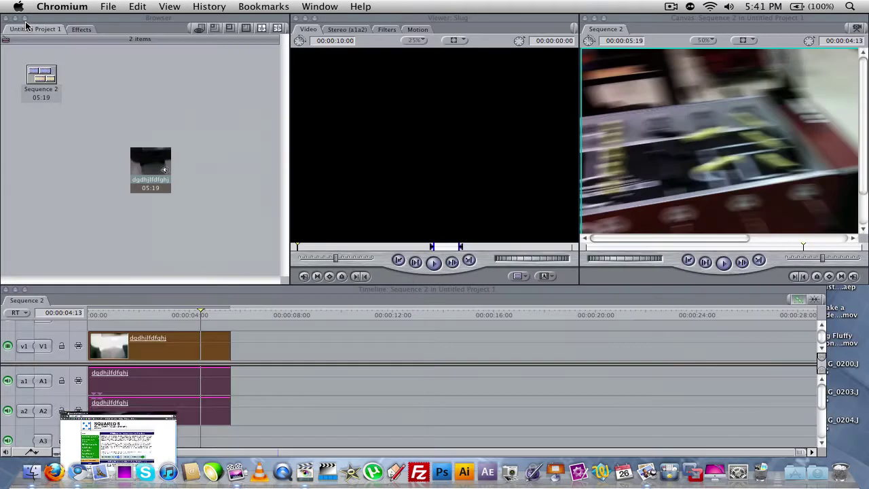